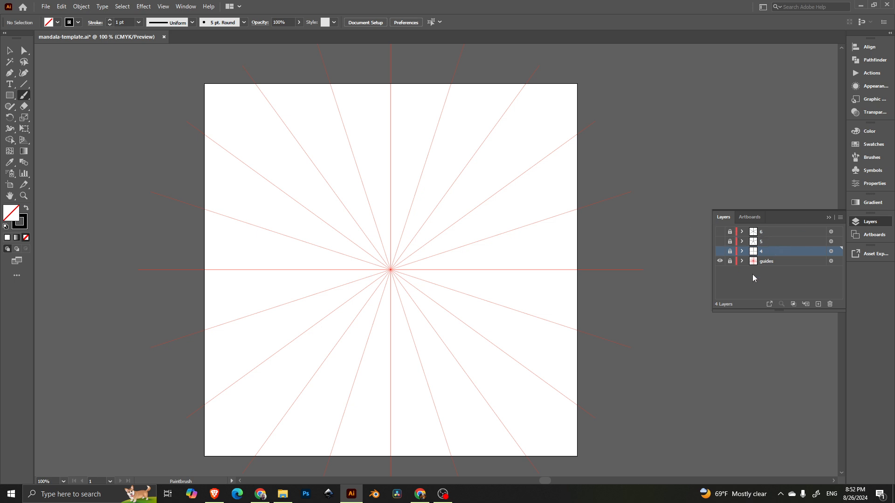
Step: Show and expand layer 4, sketch two trial petal strokes, then undo them
click(720, 252)
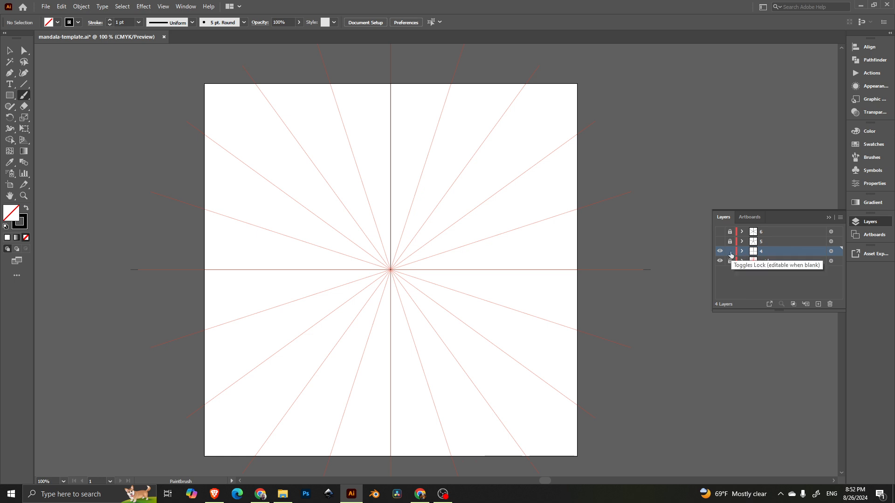
click(742, 251)
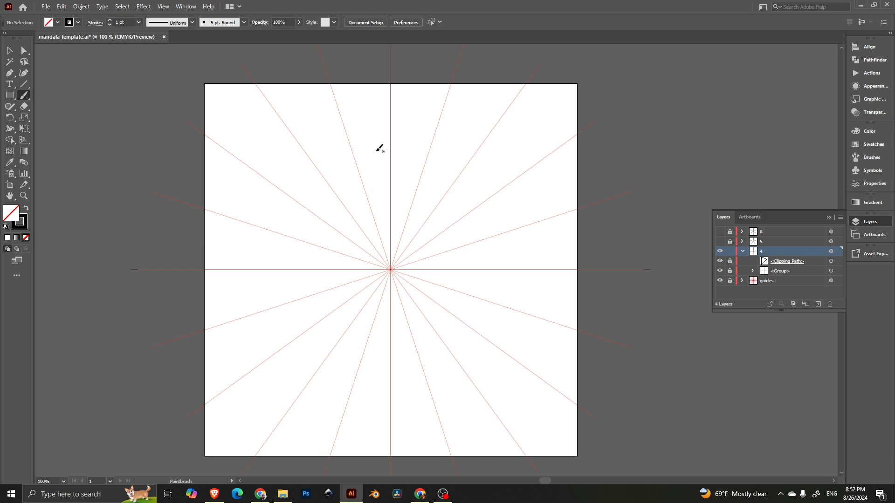
mouse_move(377, 148)
mouse_down()
mouse_move(419, 170)
mouse_move(415, 216)
mouse_move(377, 265)
mouse_move(400, 242)
mouse_move(425, 238)
mouse_move(393, 268)
mouse_up()
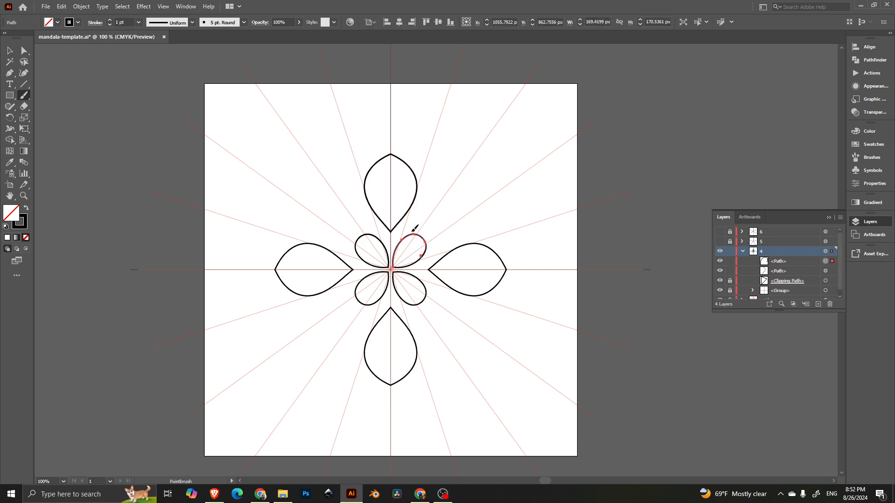
mouse_move(390, 121)
mouse_down()
mouse_move(418, 156)
mouse_move(402, 219)
mouse_up()
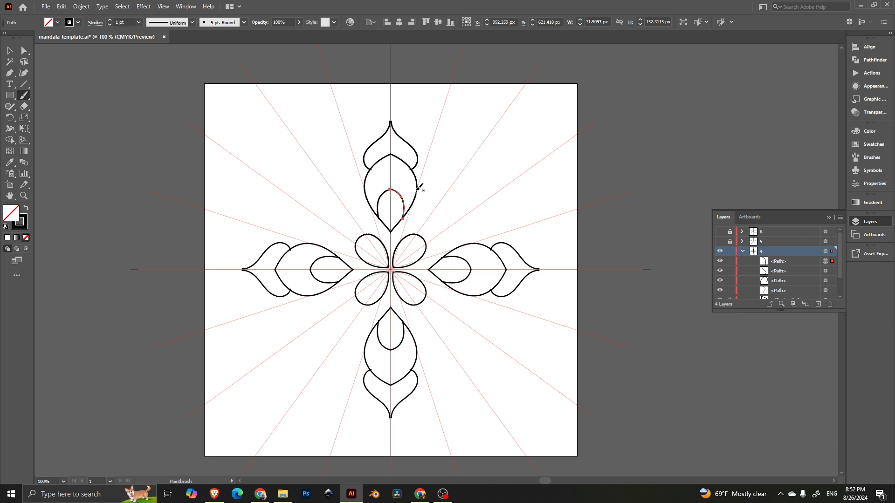
key(ctrl+z)
key(ctrl+z)
key(ctrl+z)
key(ctrl+z)
key(ctrl+z)
key(ctrl+z)
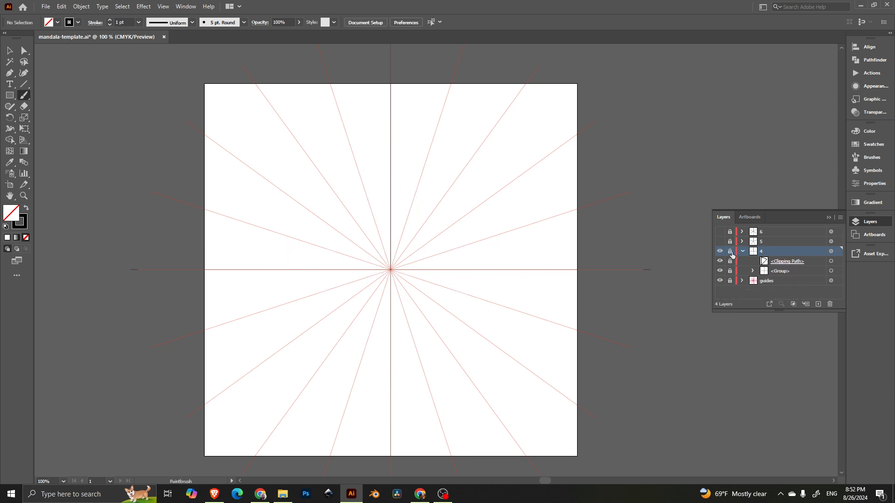
Step: Collapse and hide layer 4, then show layer 5 and make it the active drawing layer
click(742, 252)
click(719, 252)
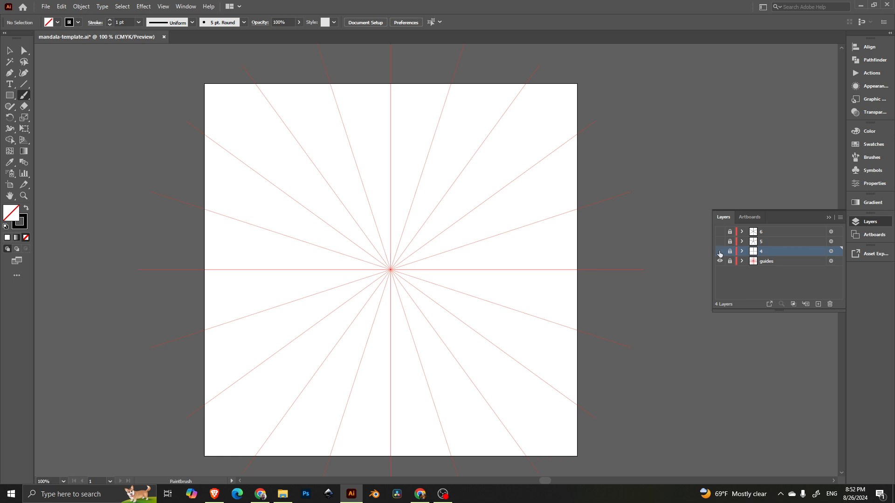
click(720, 241)
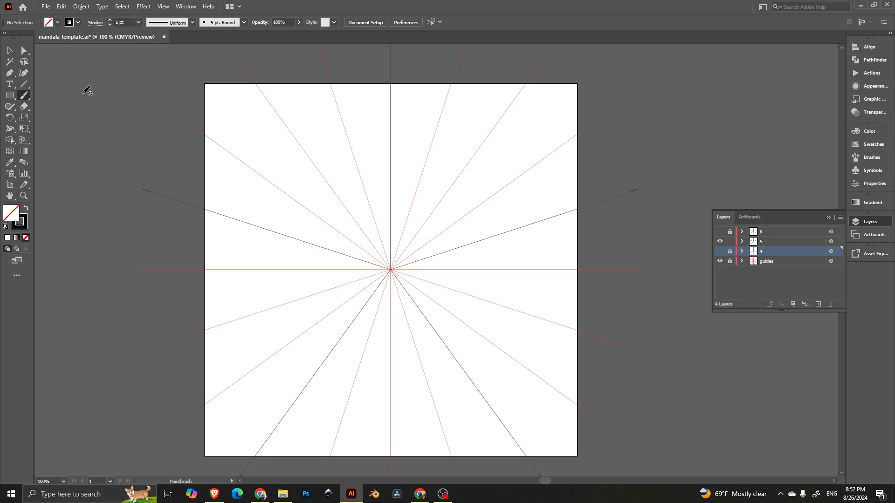
click(756, 242)
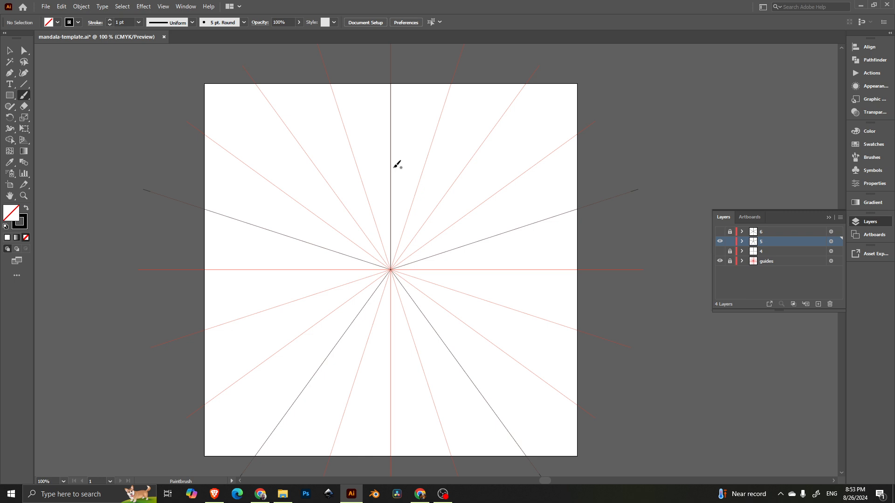
Step: Draw a five-pointed star, its ring of outer petals and small inner lens petals
mouse_move(384, 158)
mouse_down()
mouse_move(420, 208)
mouse_move(428, 240)
mouse_move(385, 292)
mouse_up()
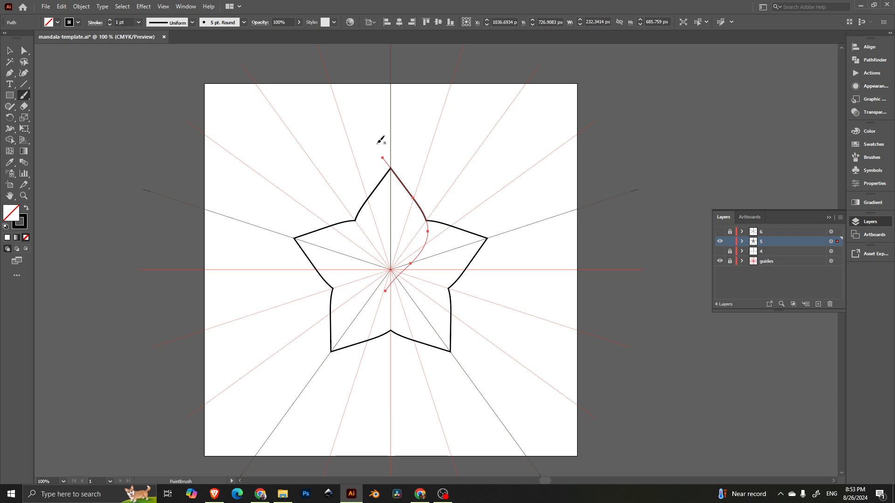
mouse_move(385, 123)
mouse_down()
mouse_move(418, 172)
mouse_move(406, 199)
mouse_move(442, 174)
mouse_move(472, 172)
mouse_up()
mouse_move(382, 129)
mouse_down()
mouse_move(411, 154)
mouse_move(402, 193)
mouse_up()
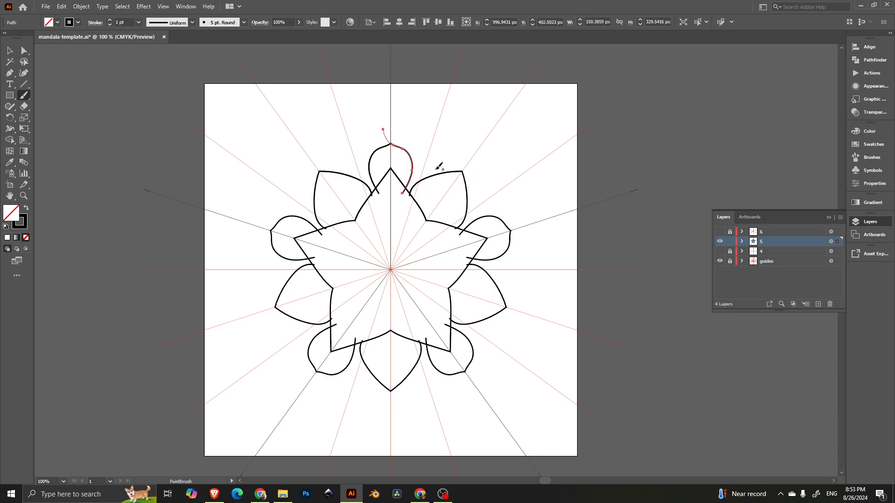
key(ctrl+z)
mouse_move(387, 129)
mouse_down()
mouse_move(421, 165)
mouse_move(411, 204)
mouse_up()
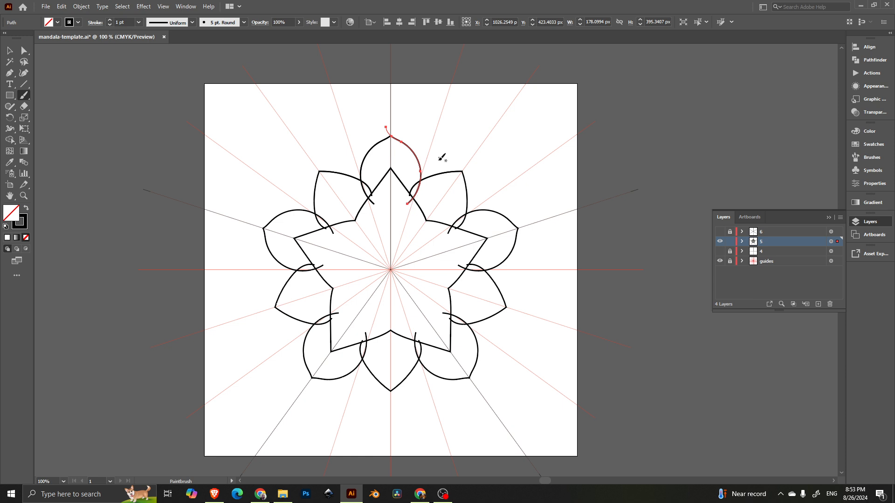
key(ctrl)
mouse_move(390, 220)
mouse_down()
mouse_move(401, 243)
mouse_move(390, 256)
mouse_up()
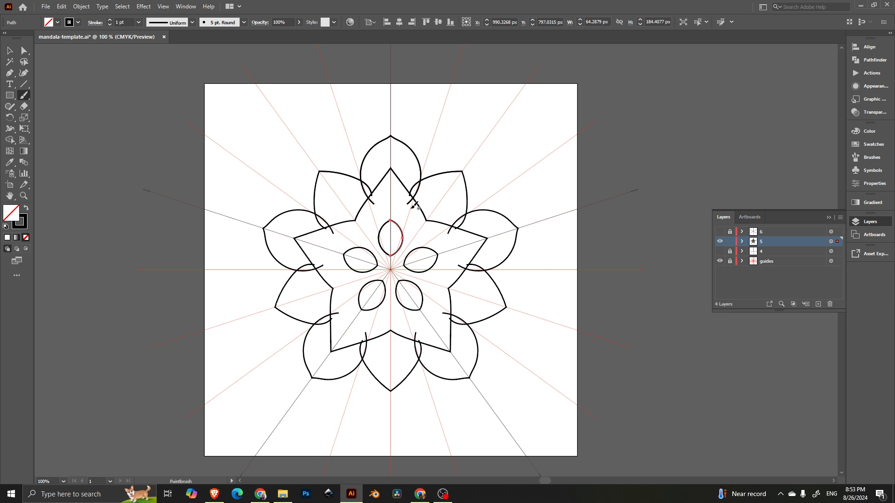
Step: Sketch three extra arcs around the star's points, return to full view and undo them
scroll(406, 212, up, 5)
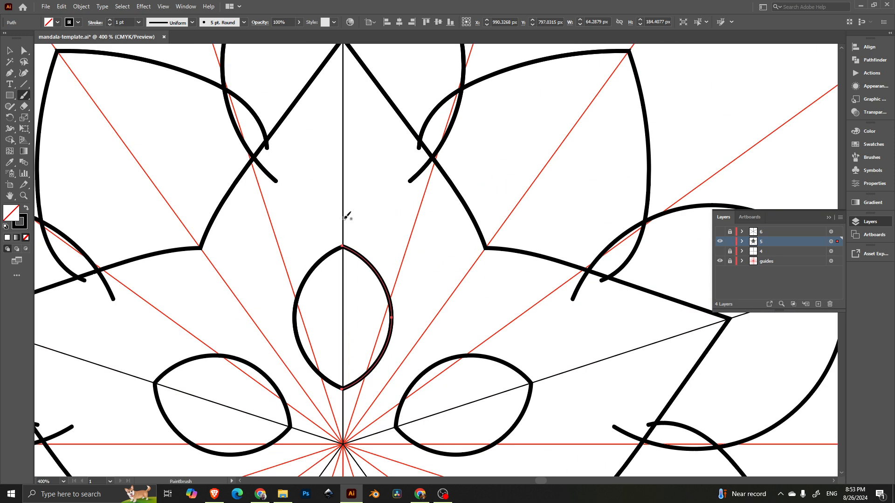
mouse_move(341, 157)
mouse_down()
mouse_move(386, 155)
mouse_move(425, 129)
mouse_up()
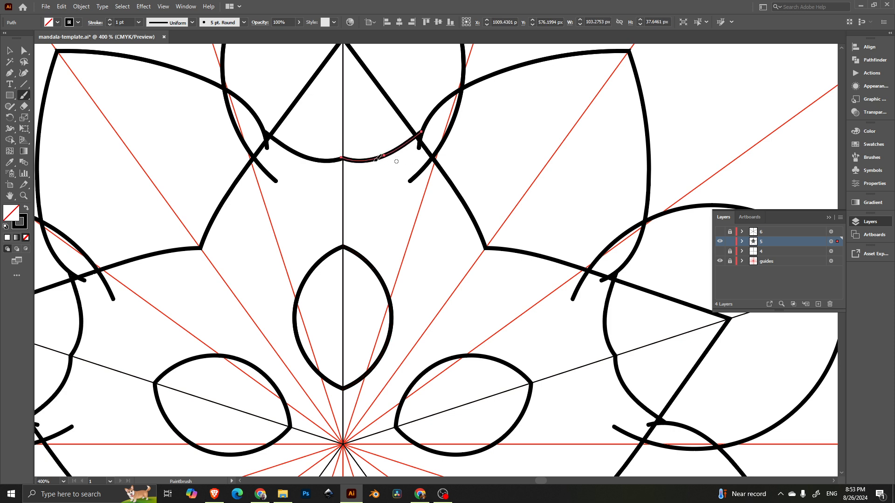
mouse_move(342, 208)
mouse_down()
mouse_move(368, 195)
mouse_move(378, 154)
mouse_up()
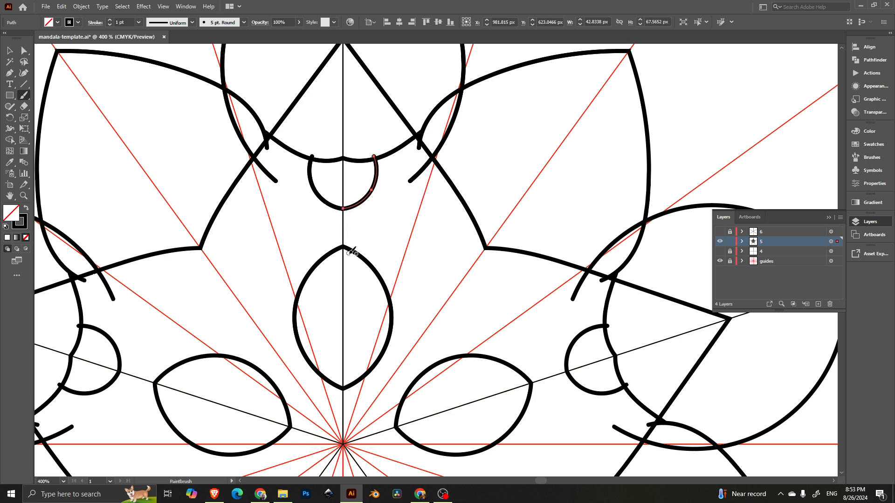
mouse_move(344, 245)
mouse_down()
mouse_move(381, 223)
mouse_move(418, 220)
mouse_move(485, 238)
mouse_up()
key(ctrl+1)
key(ctrl+z)
key(ctrl+z)
key(ctrl+z)
key(ctrl+z)
key(ctrl+z)
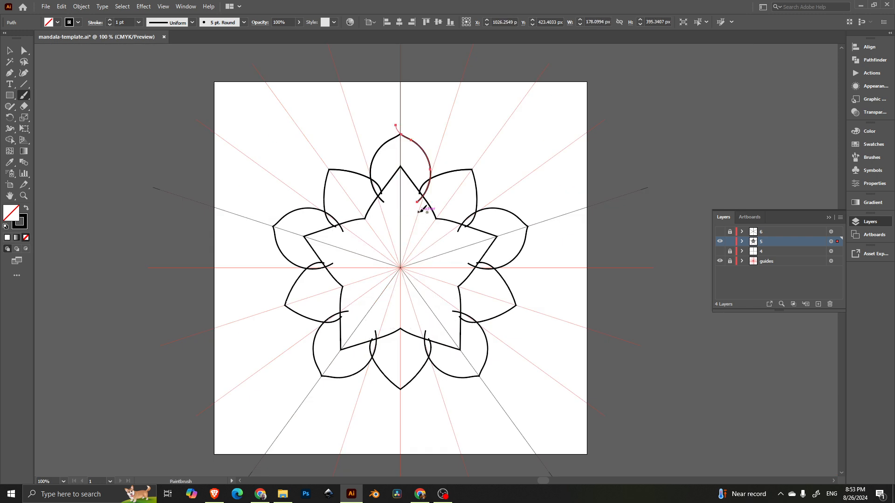
Step: Try tapered and lobed width profiles and the 15 pt. Round brush on the selected arc
scroll(410, 152, up, 3)
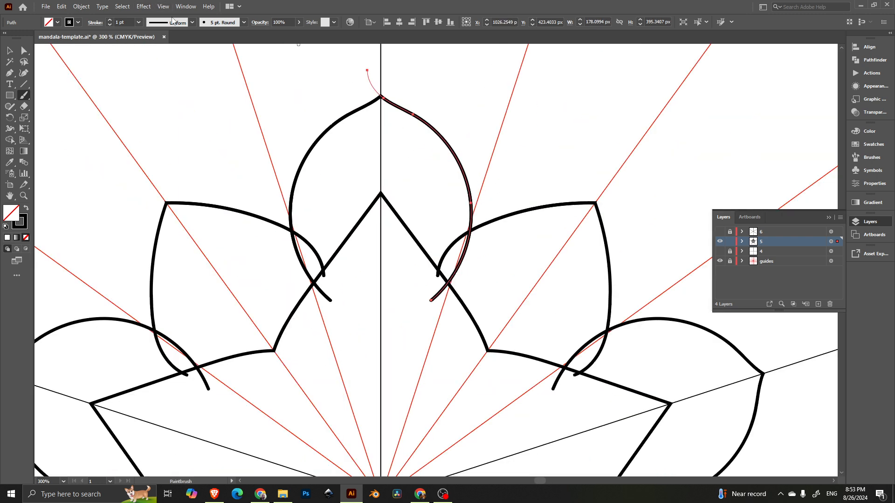
click(169, 22)
click(172, 51)
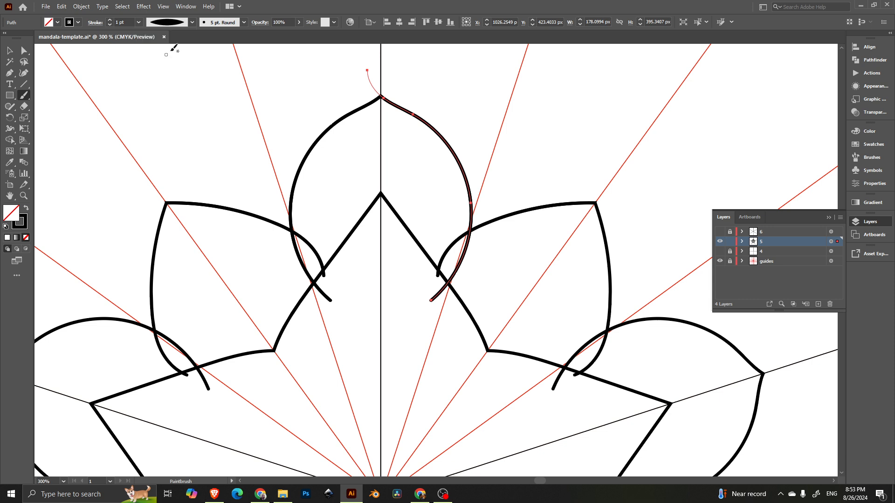
click(221, 23)
click(176, 42)
click(166, 74)
click(178, 24)
click(177, 23)
click(175, 56)
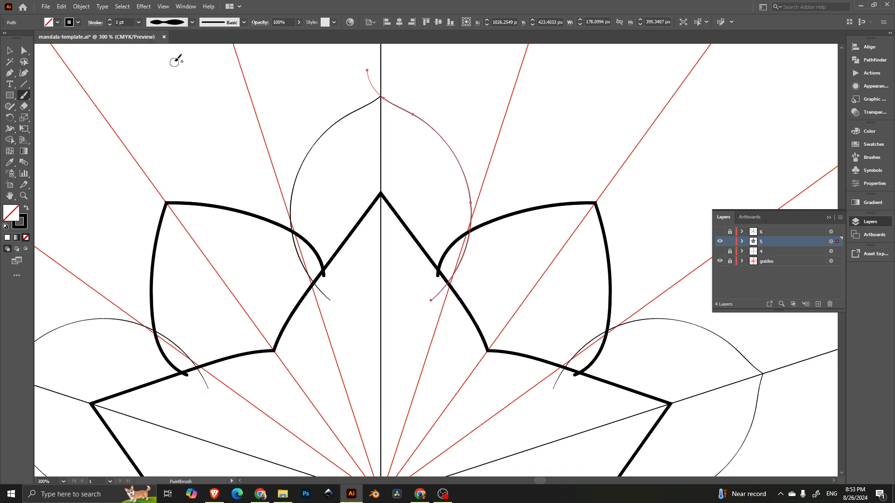
Step: Raise the arc's stroke weight to 14 pt, then undo every change and stroke on layer 5
click(110, 20)
click(110, 21)
click(110, 21)
click(110, 21)
click(110, 21)
scroll(337, 164, down, 5)
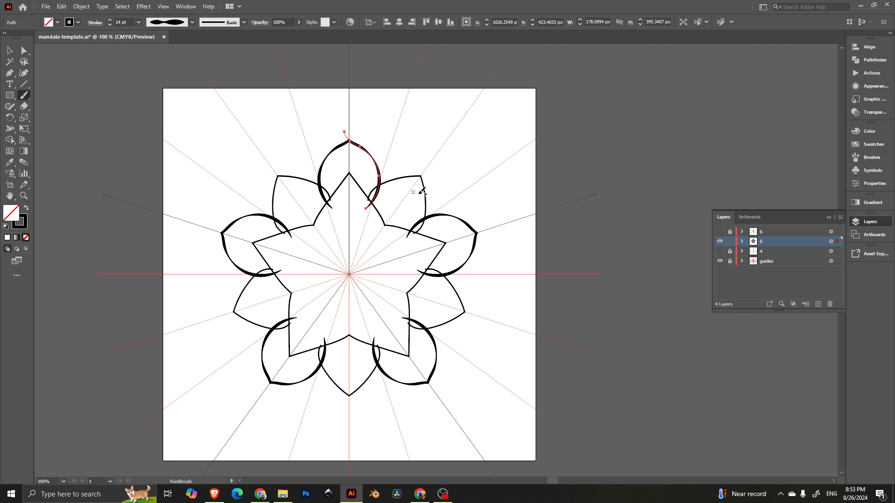
key(ctrl+z)
key(ctrl+z)
key(ctrl+z)
key(ctrl+z)
key(ctrl+z)
key(ctrl+z)
key(ctrl+z)
key(ctrl+z)
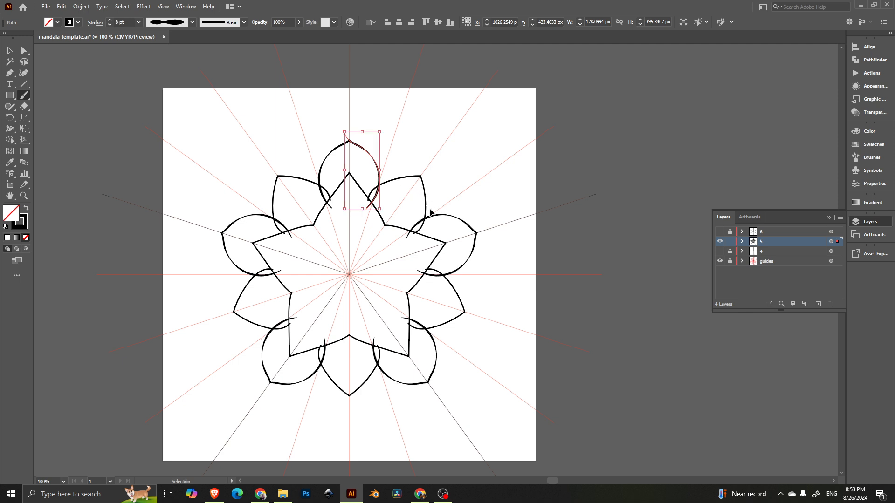
key(ctrl+z)
key(ctrl+z)
key(ctrl+z)
key(ctrl+z)
key(ctrl+z)
key(ctrl+z)
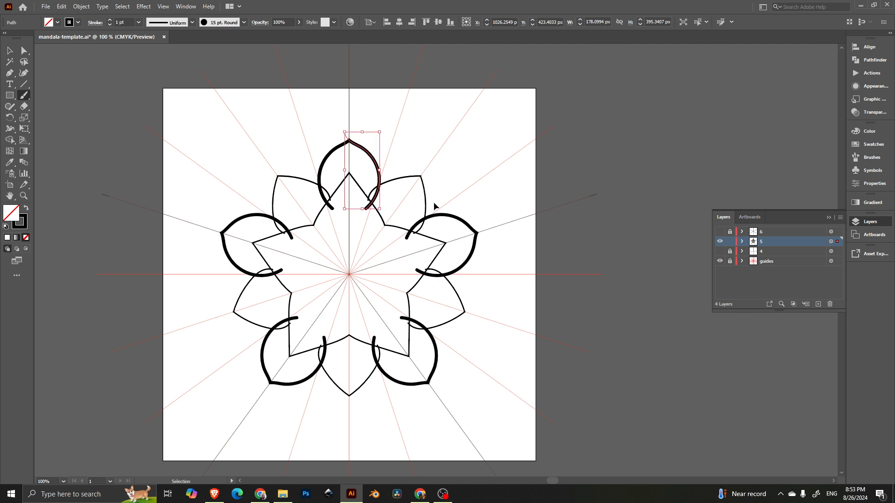
key(ctrl+z)
key(ctrl+z)
key(ctrl+z)
key(ctrl+z)
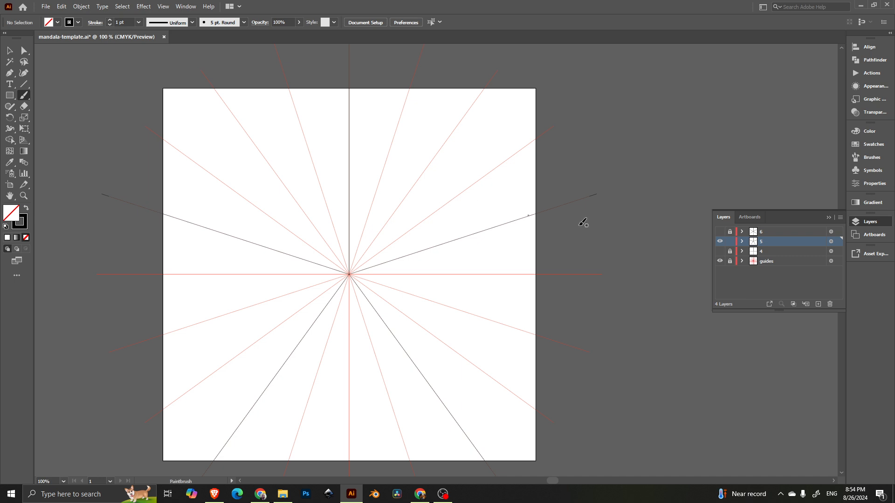
Step: Hide layer 5, show layer 6 and make it the active drawing layer
click(720, 242)
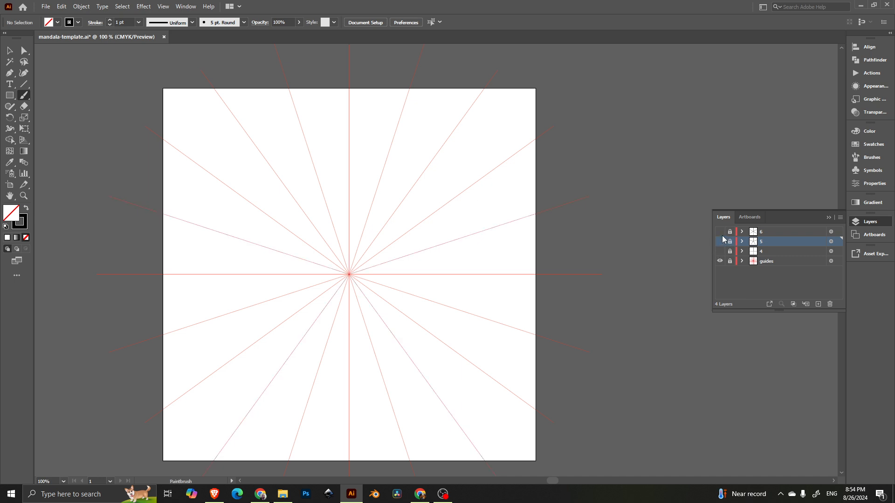
click(720, 232)
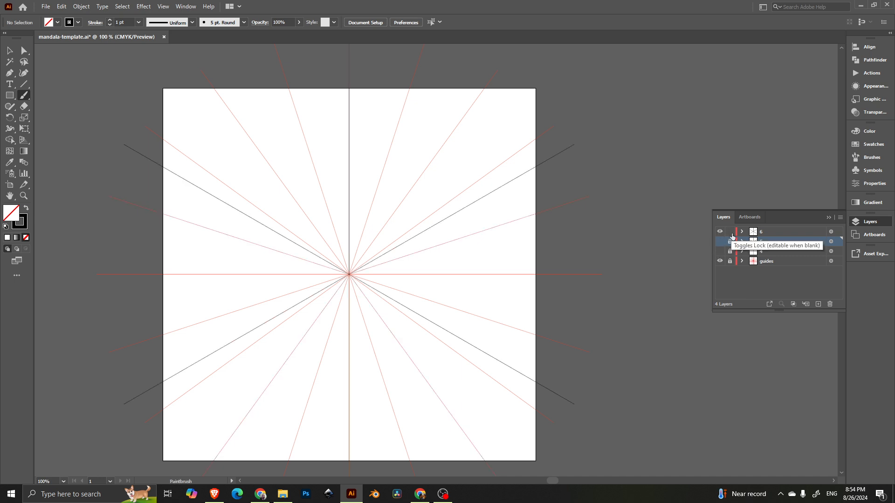
click(771, 231)
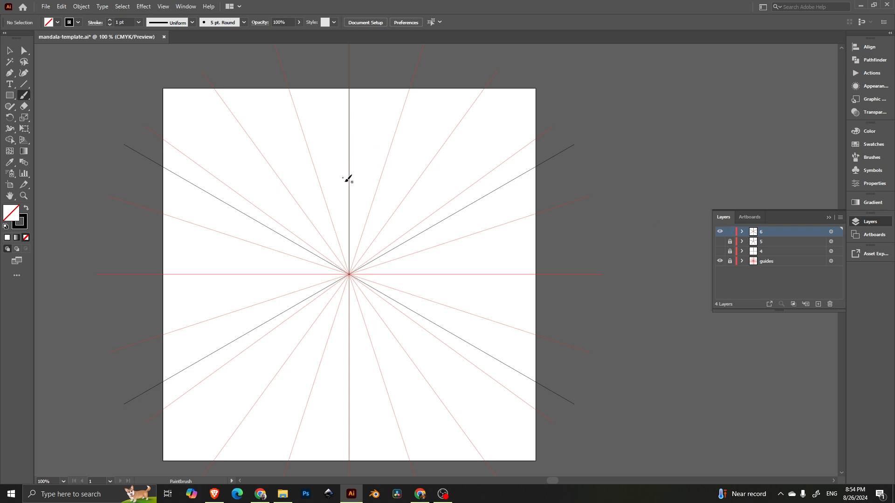
Step: Draw the scalloped central flower lobe, a small teardrop and a large petal outline
scroll(354, 188, up, 2)
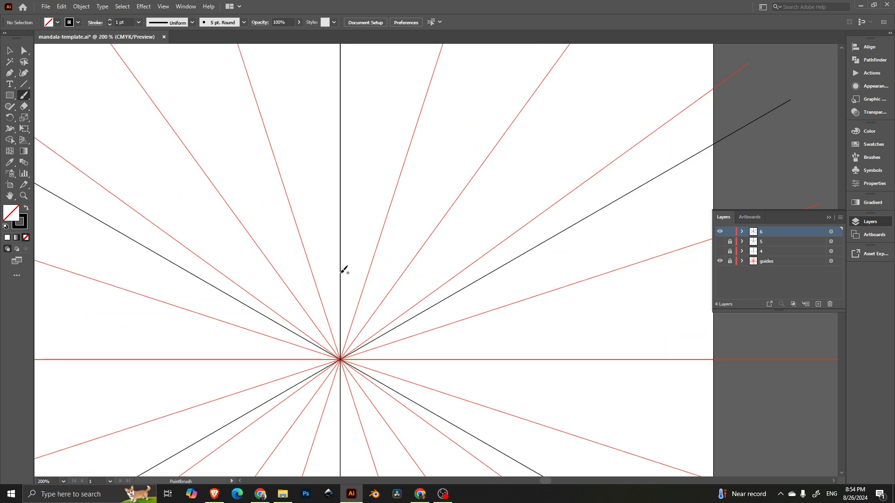
mouse_move(346, 271)
mouse_down()
mouse_move(365, 280)
mouse_move(372, 299)
mouse_move(373, 324)
mouse_move(341, 359)
mouse_up()
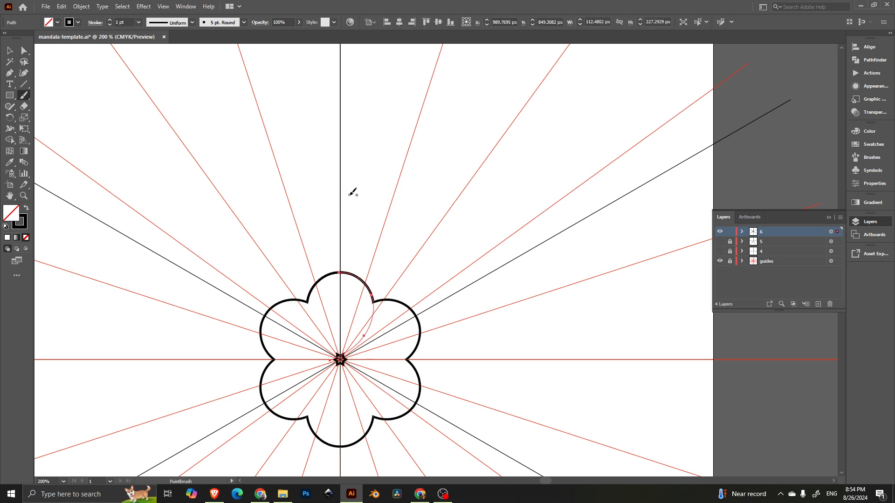
mouse_move(357, 191)
mouse_down()
mouse_move(368, 206)
mouse_move(356, 191)
mouse_up()
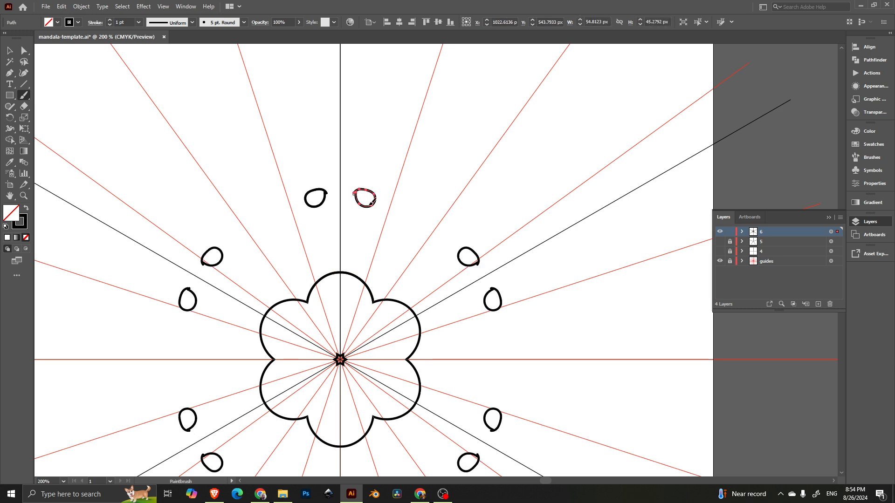
mouse_move(366, 279)
mouse_down()
mouse_move(393, 200)
mouse_move(379, 171)
mouse_move(358, 159)
mouse_move(340, 105)
mouse_up()
Step: Pan the view and deselect the finished large petal stroke
scroll(315, 196, right, 5)
scroll(309, 185, up, 1)
key(a)
click(294, 154)
Step: Draw a smaller rounded petal between the large pointed petals and deselect it
scroll(314, 189, up, 2)
key(b)
mouse_move(292, 257)
mouse_down()
mouse_move(310, 234)
mouse_move(397, 219)
mouse_up()
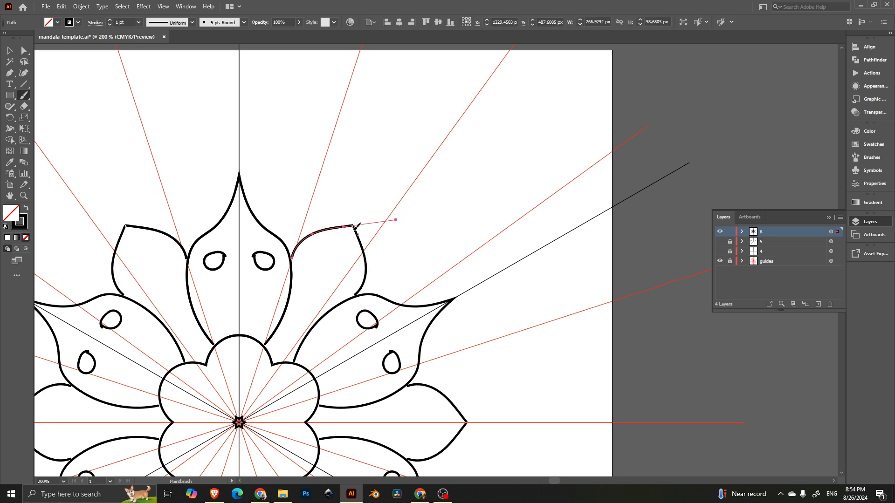
drag(331, 180, 431, 240)
key(v)
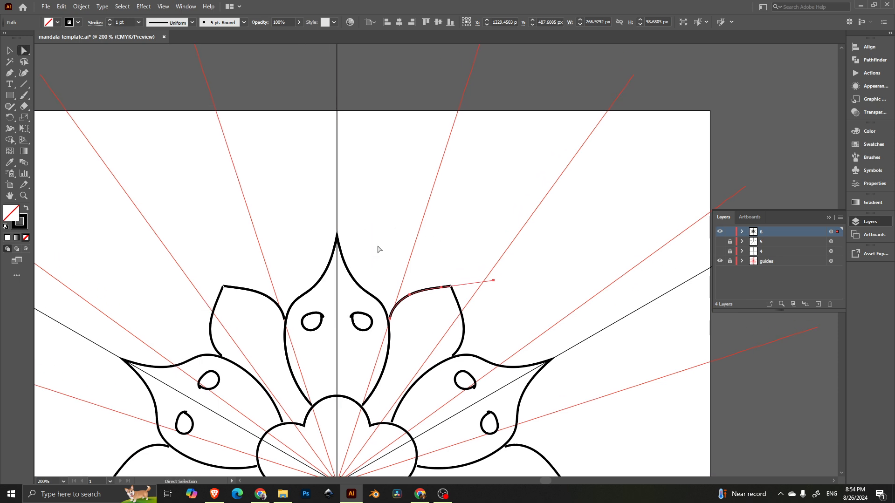
click(378, 249)
scroll(371, 202, down, 5)
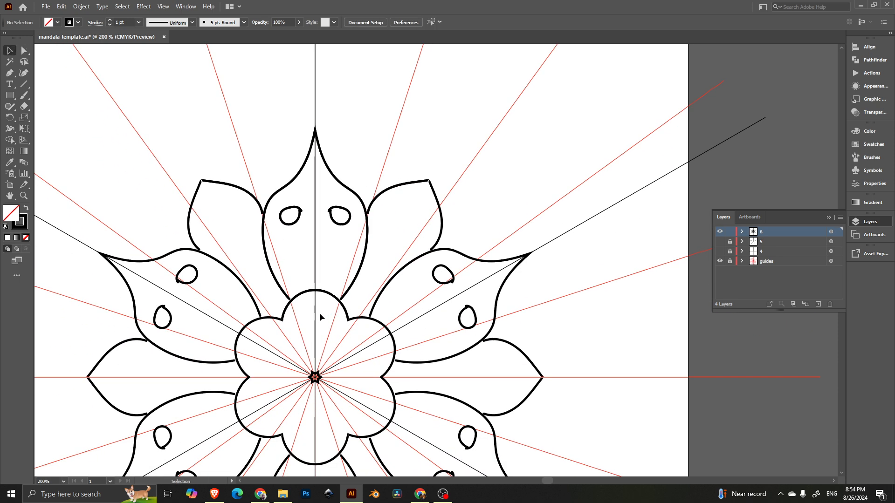
scroll(319, 312, up, 4)
Step: Draw four nested arcs inside a central flower lobe, then zoom back out
key(b)
mouse_move(303, 300)
mouse_down()
mouse_move(338, 290)
mouse_move(347, 249)
mouse_up()
mouse_move(302, 333)
mouse_down()
mouse_move(335, 326)
mouse_move(381, 269)
mouse_up()
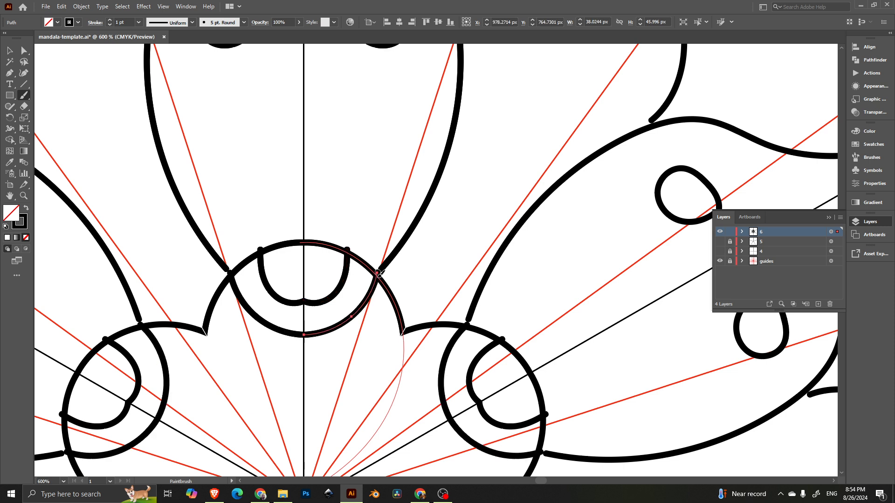
mouse_move(304, 378)
mouse_down()
mouse_move(346, 361)
mouse_move(393, 301)
mouse_up()
mouse_move(317, 393)
mouse_down()
mouse_move(256, 336)
mouse_move(290, 255)
mouse_up()
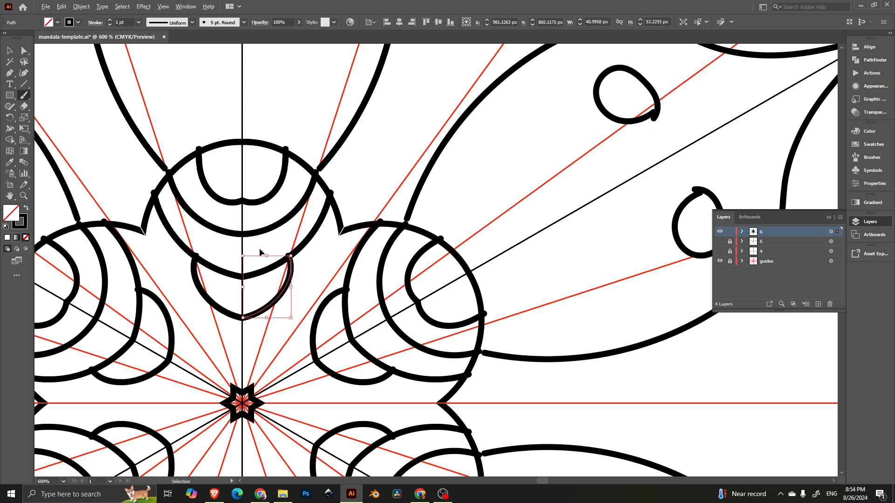
scroll(260, 252, down, 6)
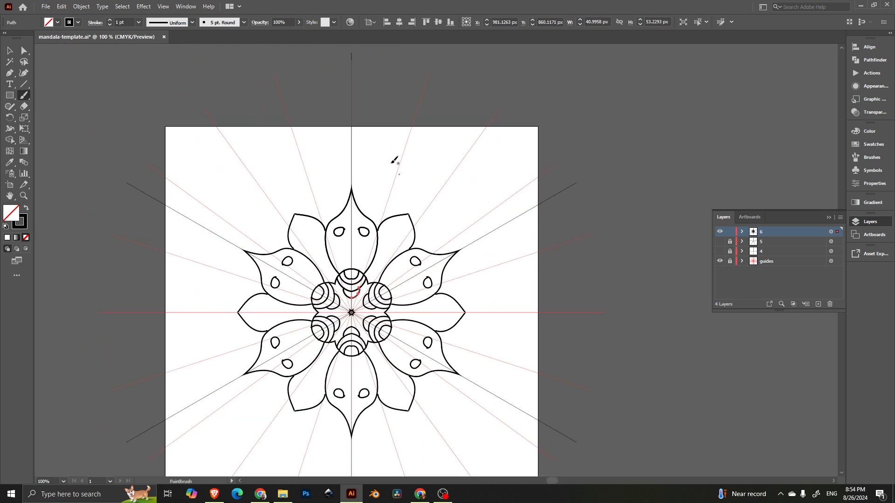
scroll(348, 242, right, 2)
scroll(348, 243, down, 1)
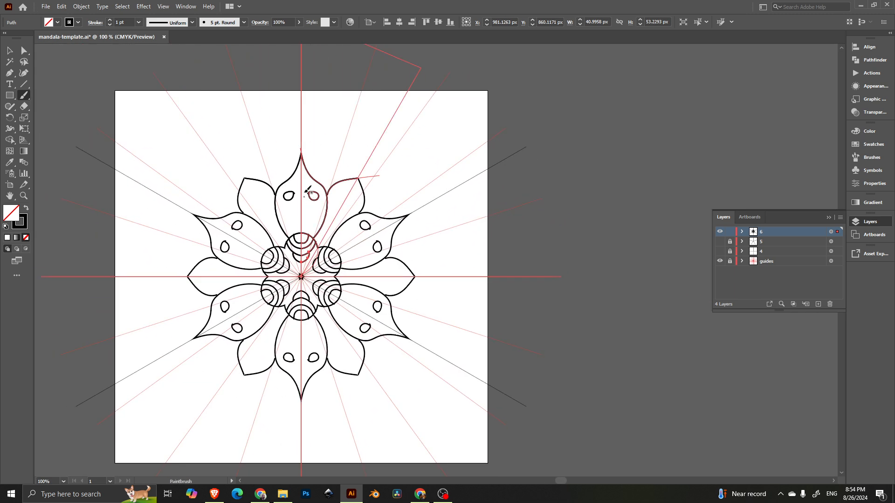
scroll(305, 173, up, 4)
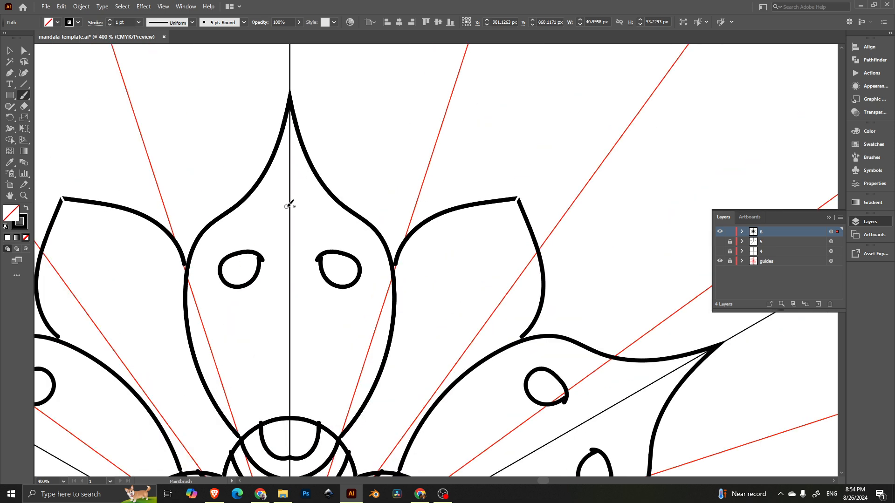
Step: Draw a heart, a narrow leaf and a closed loop inside the top petal, redoing the loop once
mouse_move(289, 208)
mouse_down()
mouse_move(317, 214)
mouse_move(324, 197)
mouse_move(288, 148)
mouse_up()
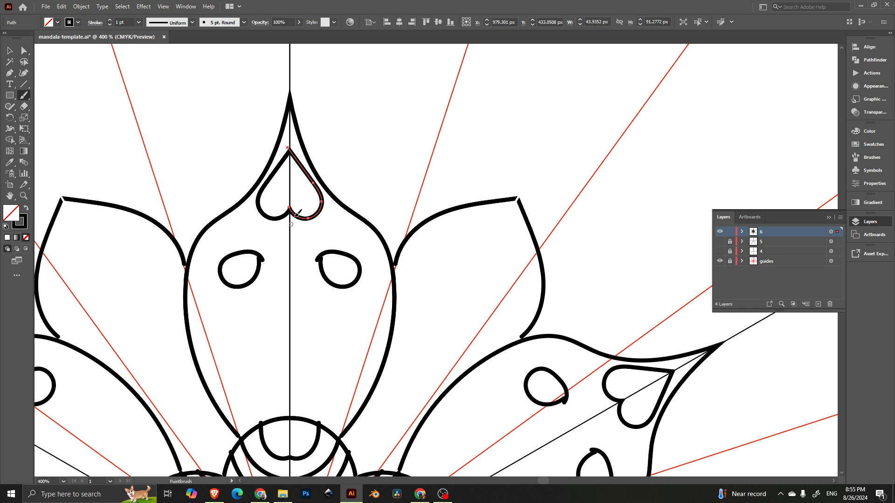
mouse_move(289, 333)
mouse_down()
mouse_move(304, 306)
mouse_move(291, 209)
mouse_up()
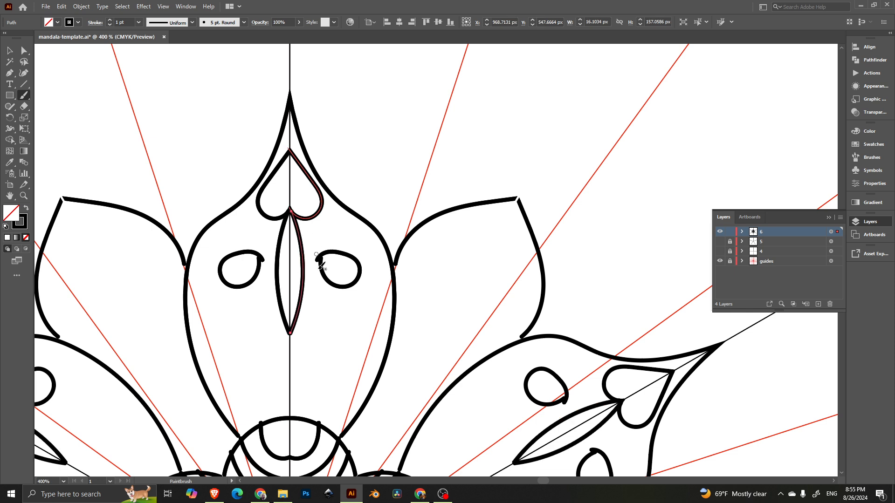
mouse_move(347, 325)
mouse_down()
mouse_move(360, 230)
mouse_move(338, 229)
mouse_up()
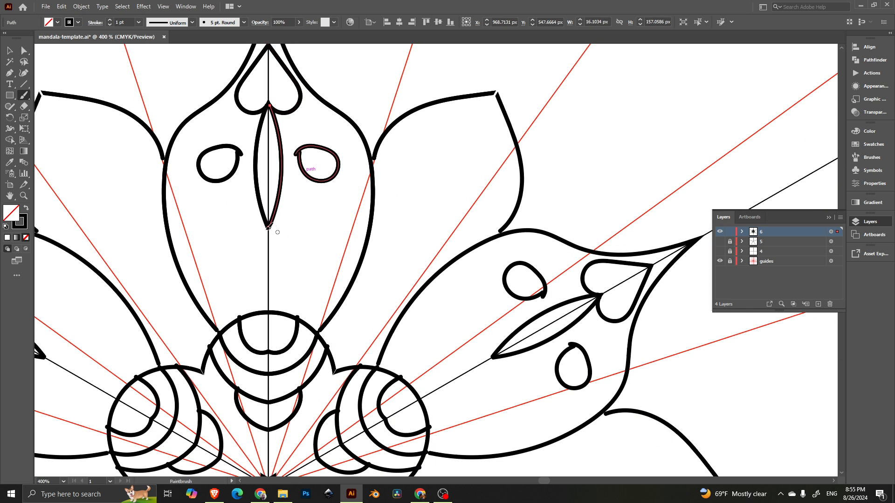
mouse_move(282, 228)
mouse_down()
mouse_move(304, 251)
mouse_move(283, 271)
mouse_up()
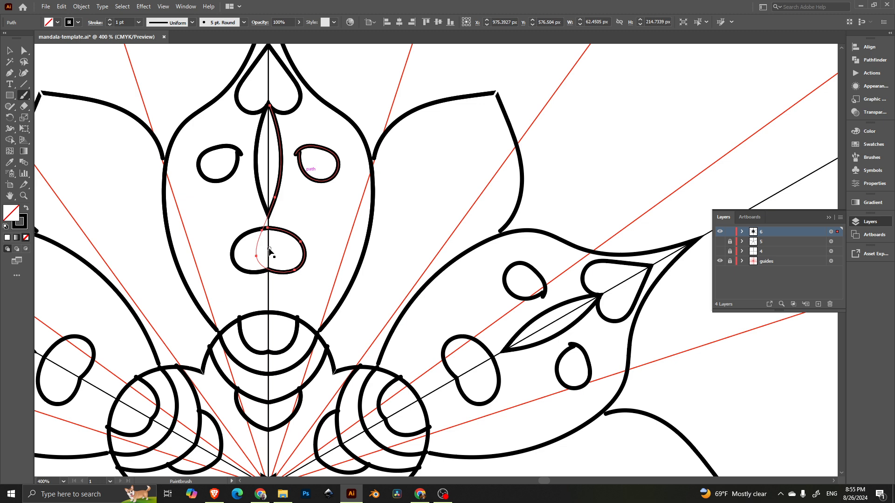
key(ctrl+z)
mouse_move(278, 229)
mouse_down()
mouse_move(256, 275)
mouse_move(292, 256)
mouse_up()
Step: Zoom out, deselect the loop and recentre the view on the mandala
key(ctrl+minus)
key(ctrl+minus)
key(ctrl+minus)
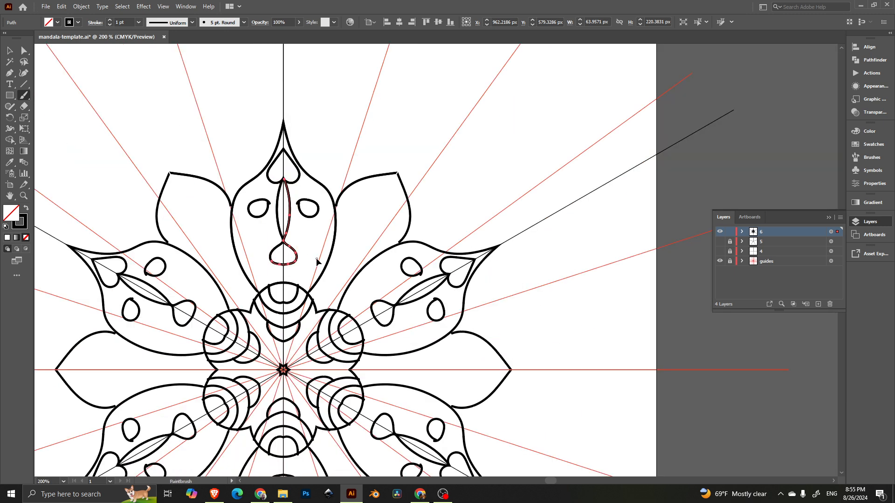
key(ctrl+minus)
key(a)
click(336, 159)
drag(430, 289, 403, 240)
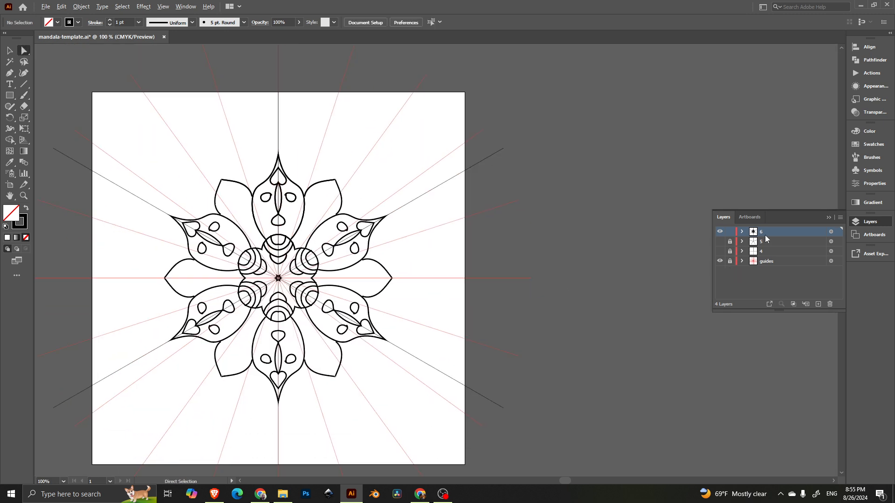
Step: Hide the black diagonal lines group and the red guides layer in layer 6
click(742, 231)
scroll(757, 251, down, 2)
scroll(758, 252, down, 2)
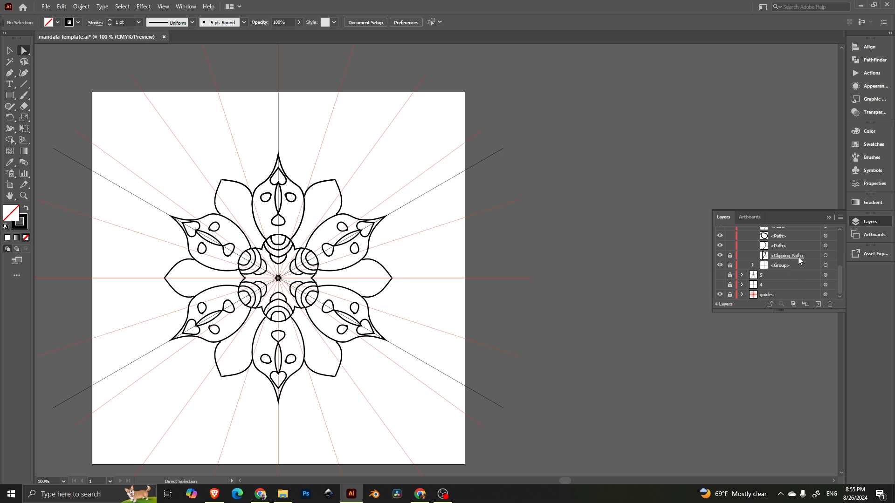
click(720, 265)
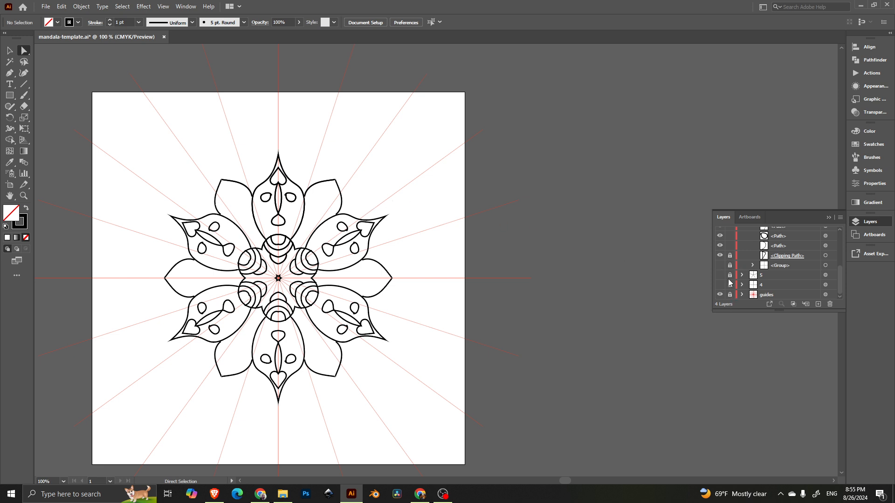
click(719, 295)
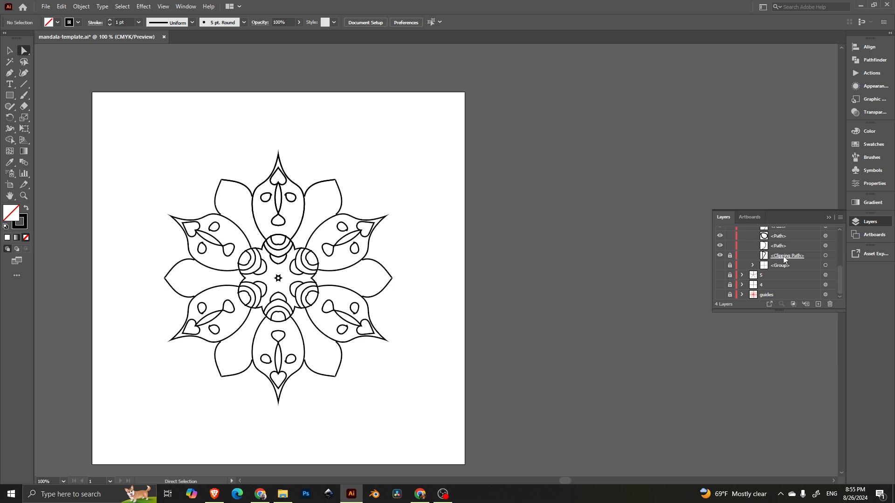
click(720, 265)
click(720, 266)
Step: Zoom in to about 150% to view the finished line-art mandala
key(ctrl+plus)
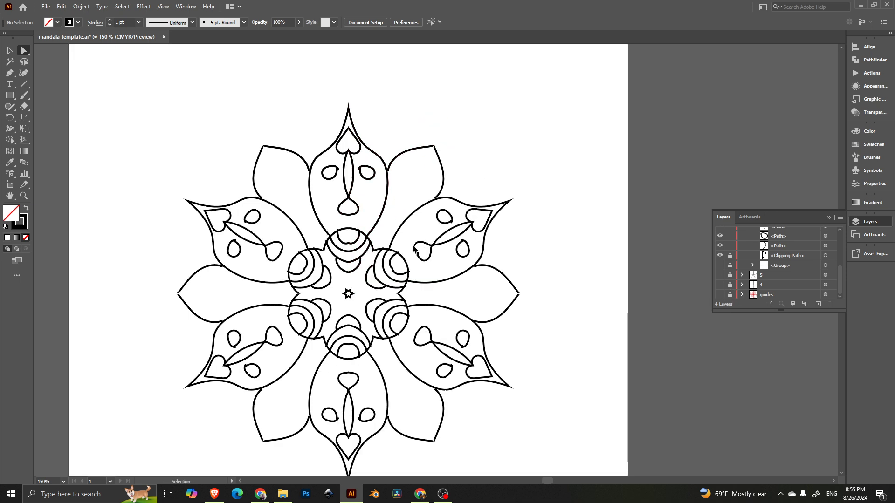
scroll(412, 248, up, 2)
scroll(412, 245, down, 2)
scroll(412, 243, down, 2)
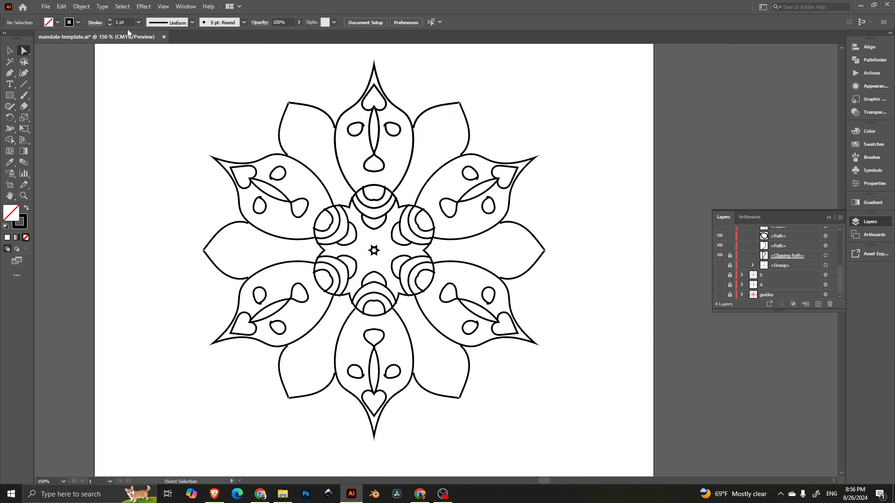
click(49, 9)
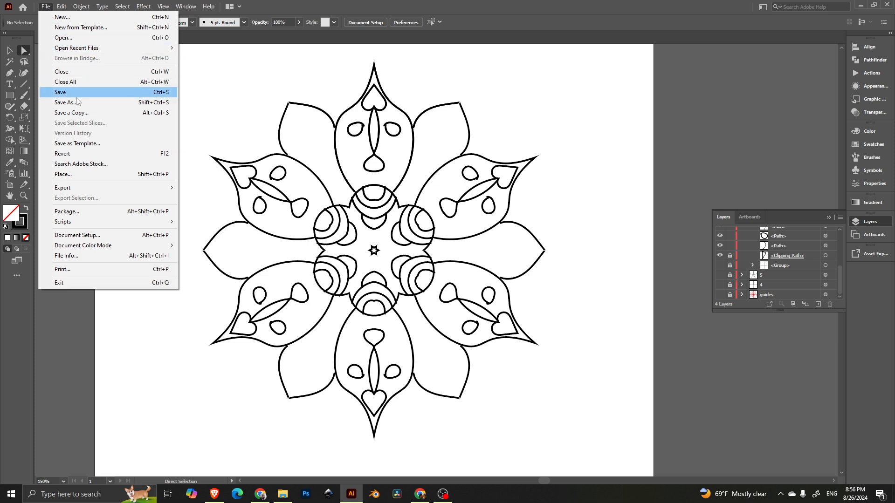
click(694, 109)
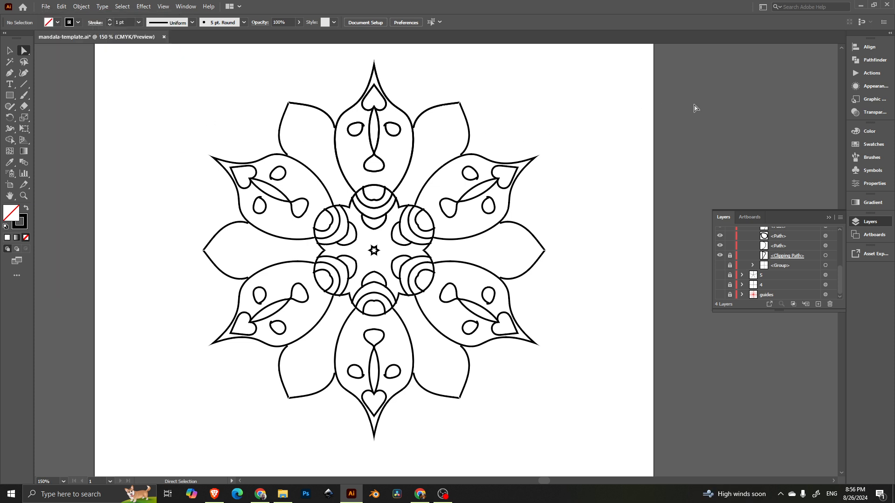